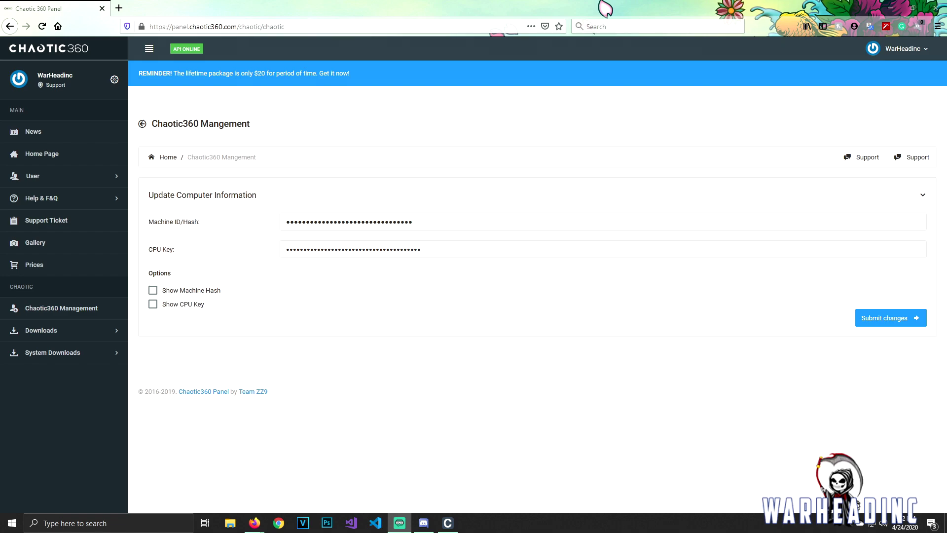
View the Chaotic360 server's sales channel in Discord, and expand the Downloads options in the Chaotic360 web panel.
{"action": "left_click", "coordinate": [426, 525]}
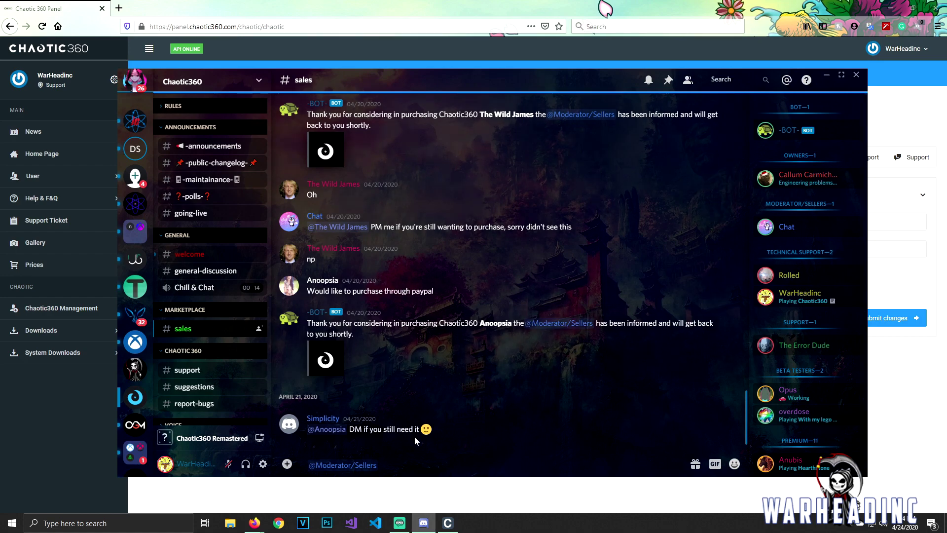
{"action": "left_click", "coordinate": [826, 79]}
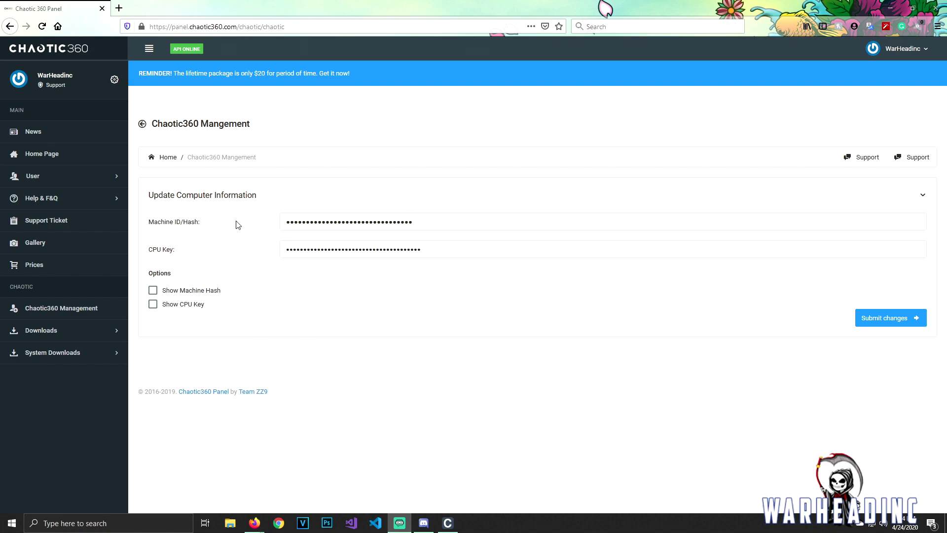
{"action": "left_click", "coordinate": [61, 336]}
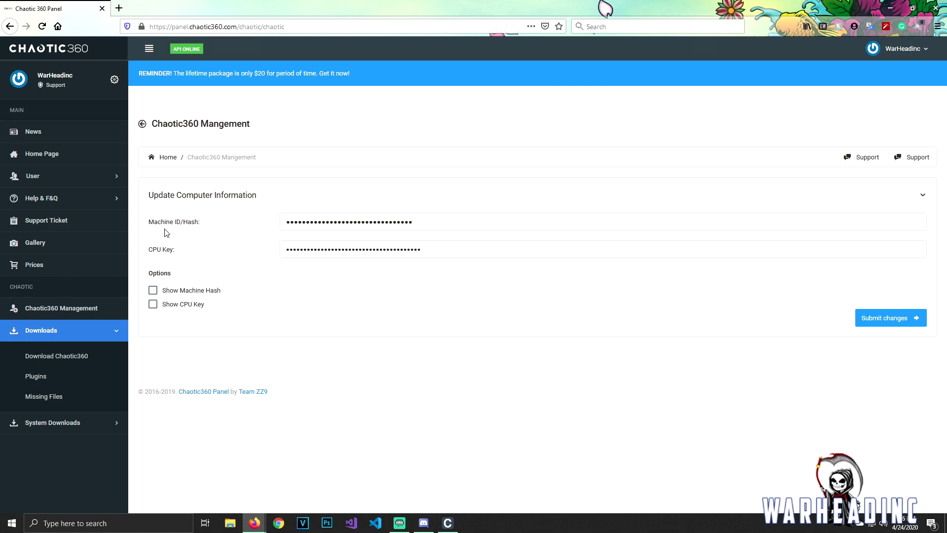
Switch to the Chaotic360 app's login window, reveal the Machine ID, copy it and hide it again.
{"action": "left_click", "coordinate": [454, 524]}
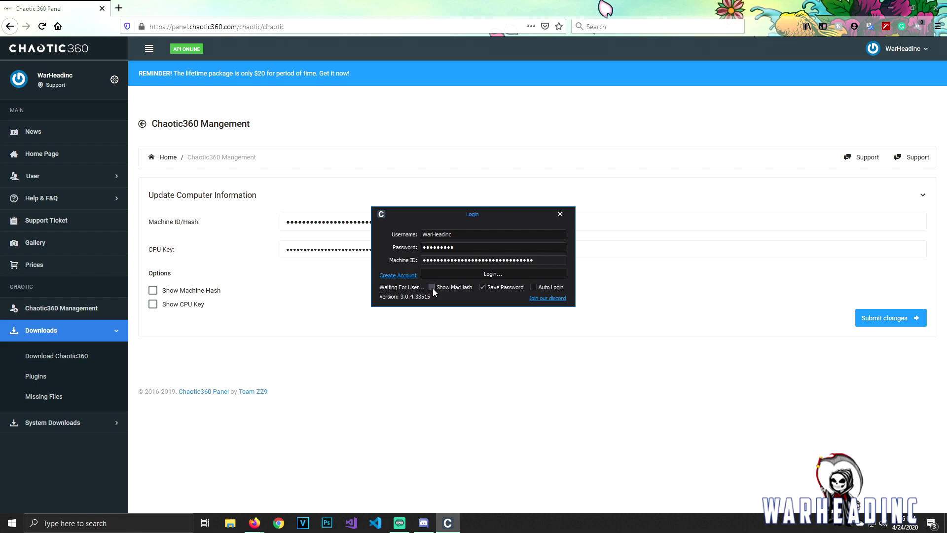
{"action": "left_click", "coordinate": [533, 272]}
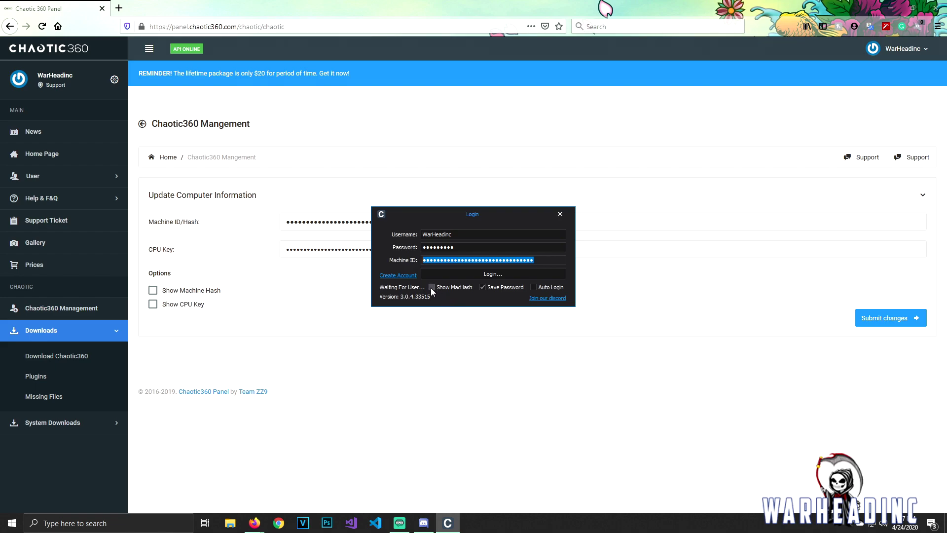
{"action": "right_click", "coordinate": [445, 260]}
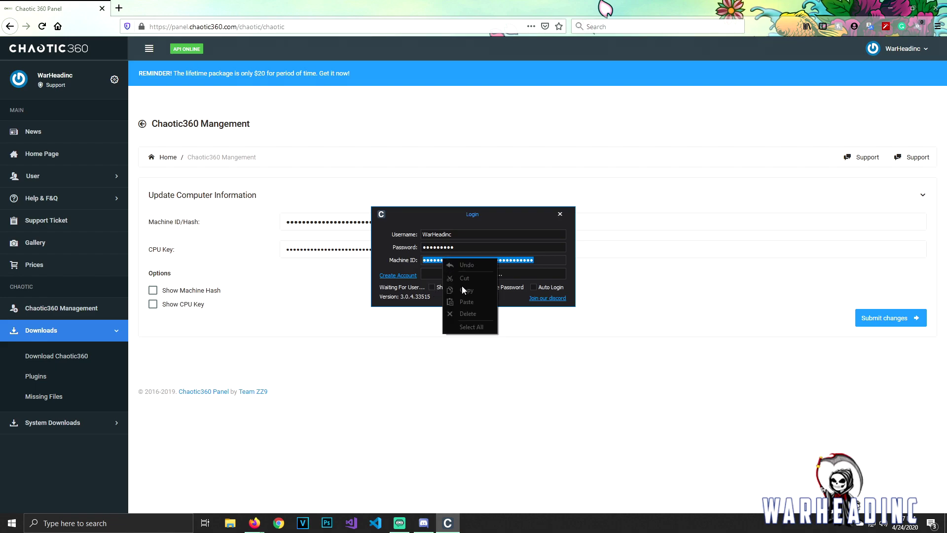
{"action": "left_click", "coordinate": [537, 260]}
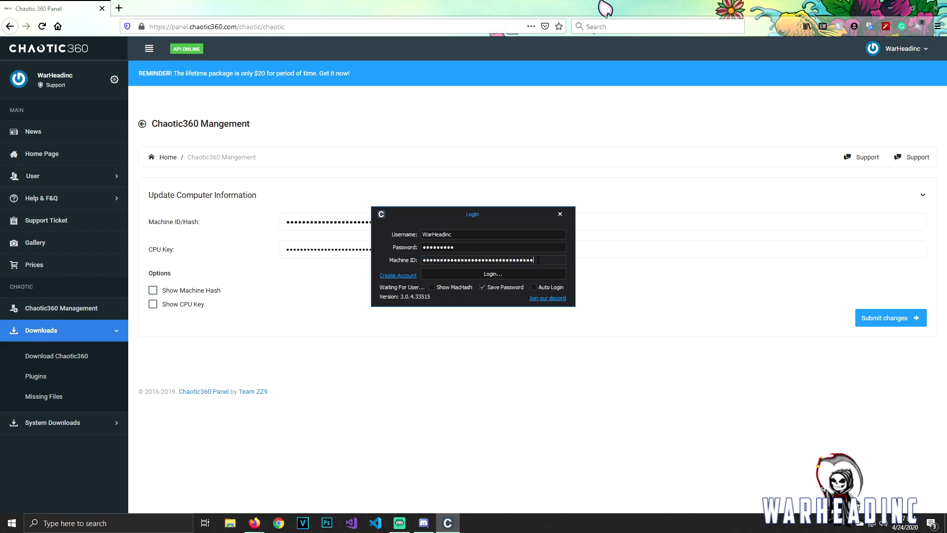
{"action": "left_click", "coordinate": [432, 287]}
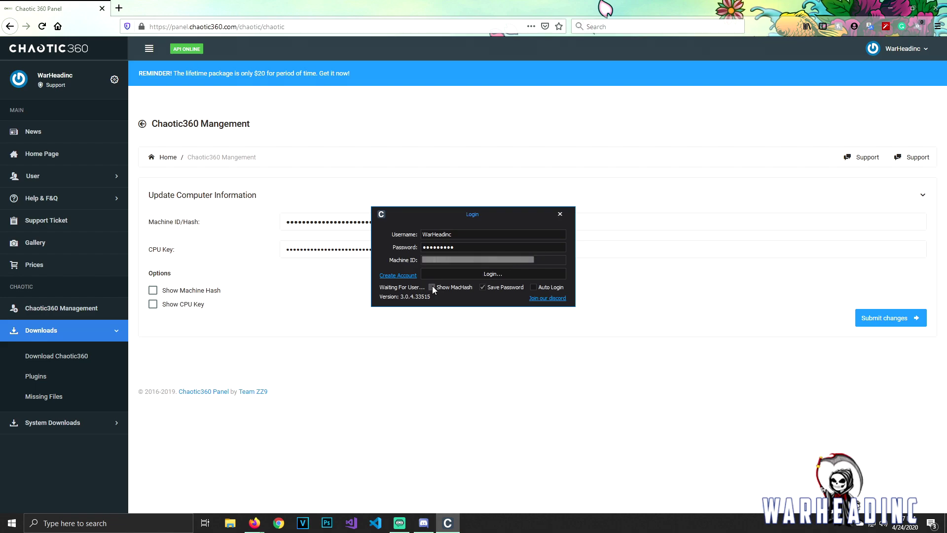
{"action": "double_click", "coordinate": [468, 260]}
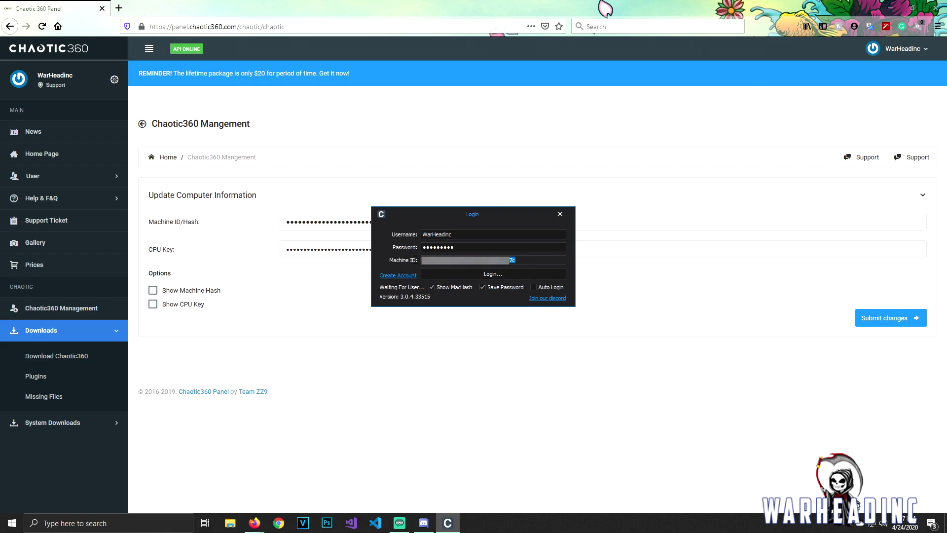
{"action": "right_click", "coordinate": [422, 263]}
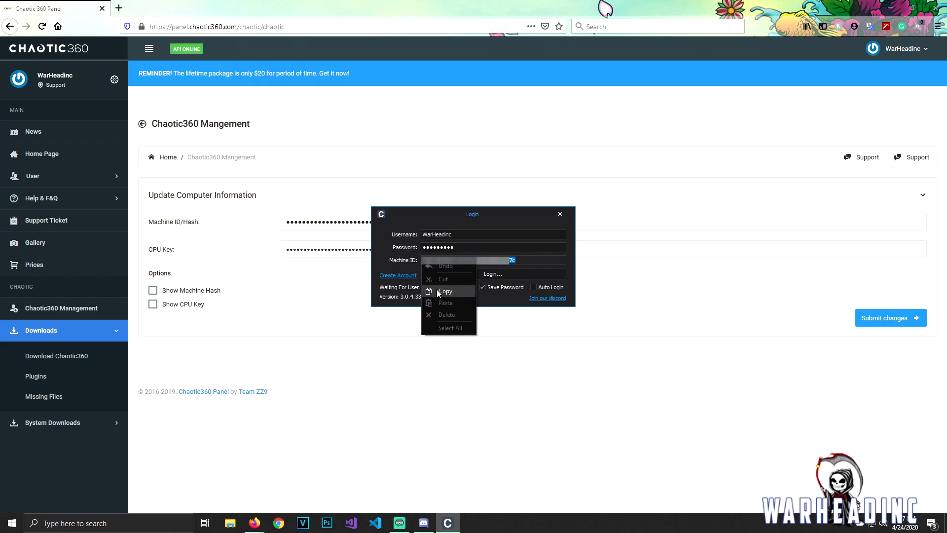
{"action": "left_click", "coordinate": [436, 291]}
{"action": "left_click", "coordinate": [431, 287]}
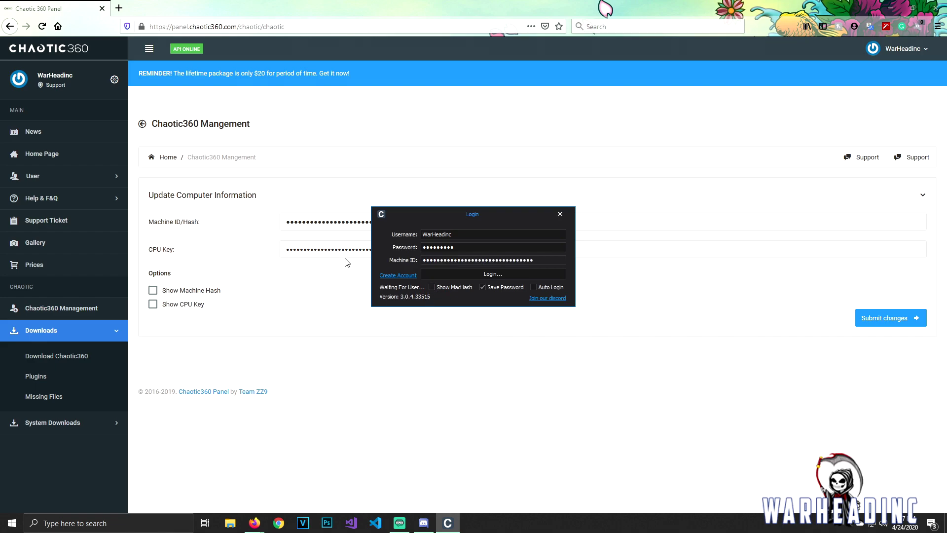
Return to the web panel and highlight the contents of the Machine ID/Hash and CPU Key fields in turn.
{"action": "left_click", "coordinate": [353, 247]}
{"action": "left_click_drag", "start_coordinate": [430, 227], "coordinate": [235, 244]}
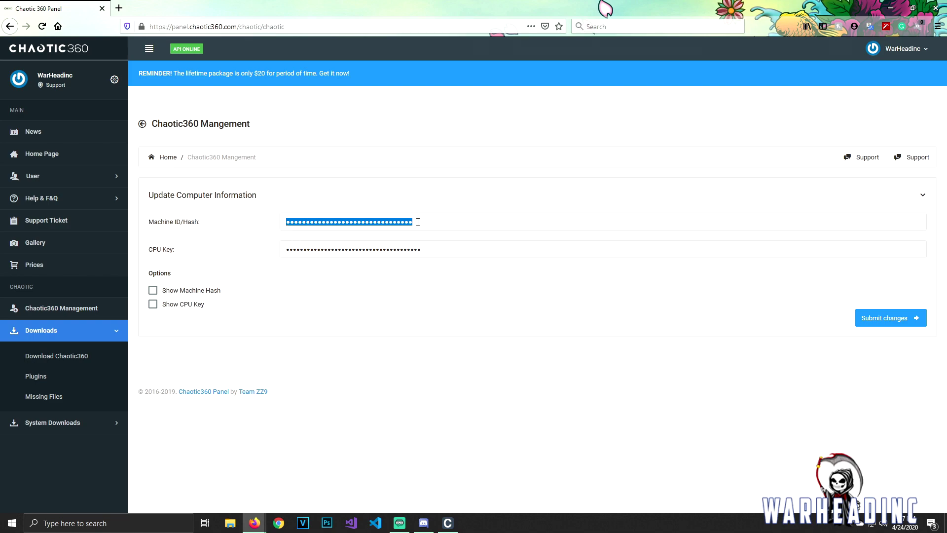
{"action": "left_click", "coordinate": [541, 303]}
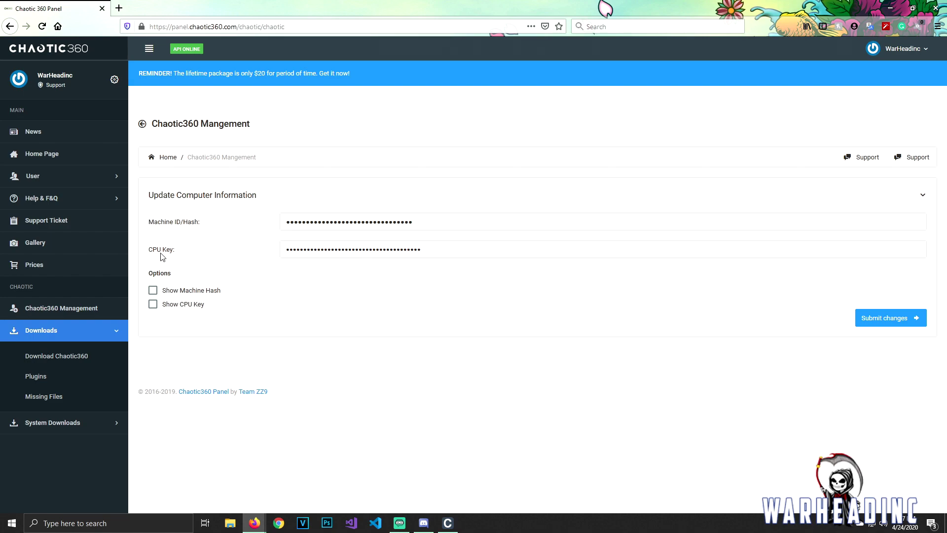
{"action": "left_click_drag", "start_coordinate": [175, 253], "coordinate": [148, 250]}
{"action": "left_click_drag", "start_coordinate": [448, 249], "coordinate": [285, 250]}
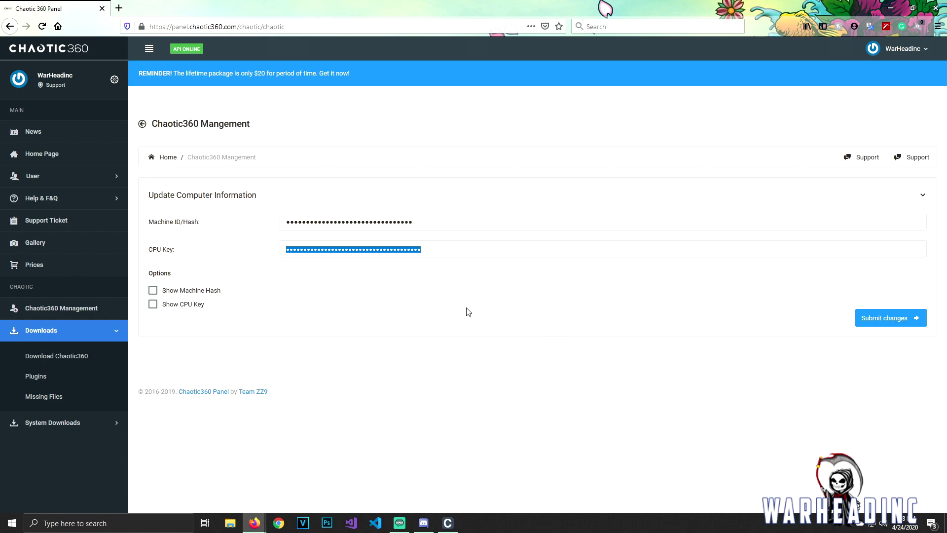
{"action": "left_click", "coordinate": [423, 311]}
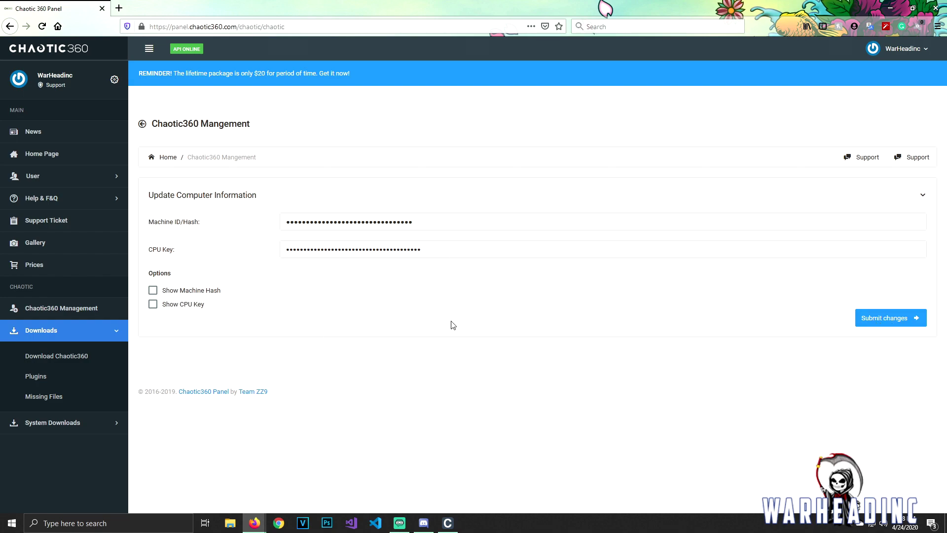
Switch to the Chaotic360 login window, enable Auto Login, log in and dismiss the console message.
{"action": "left_click", "coordinate": [449, 525]}
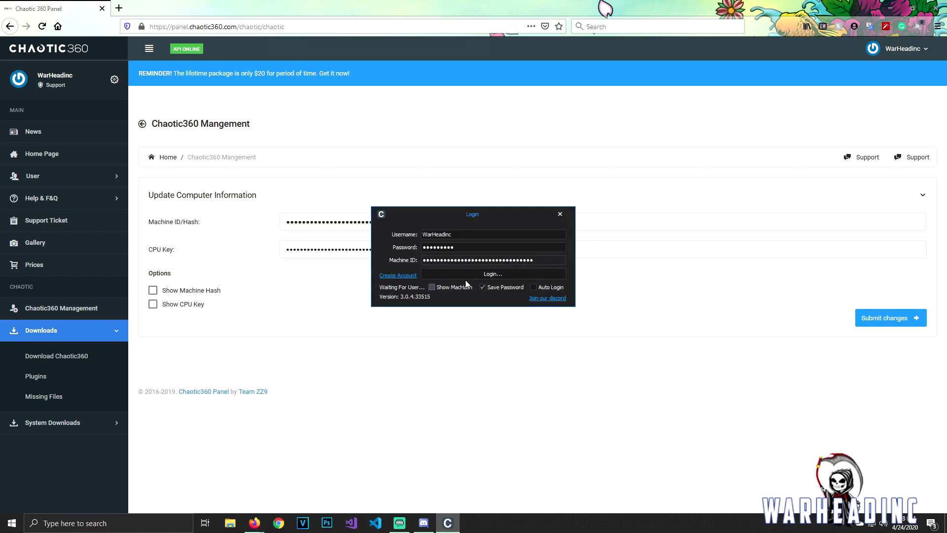
{"action": "left_click", "coordinate": [534, 288]}
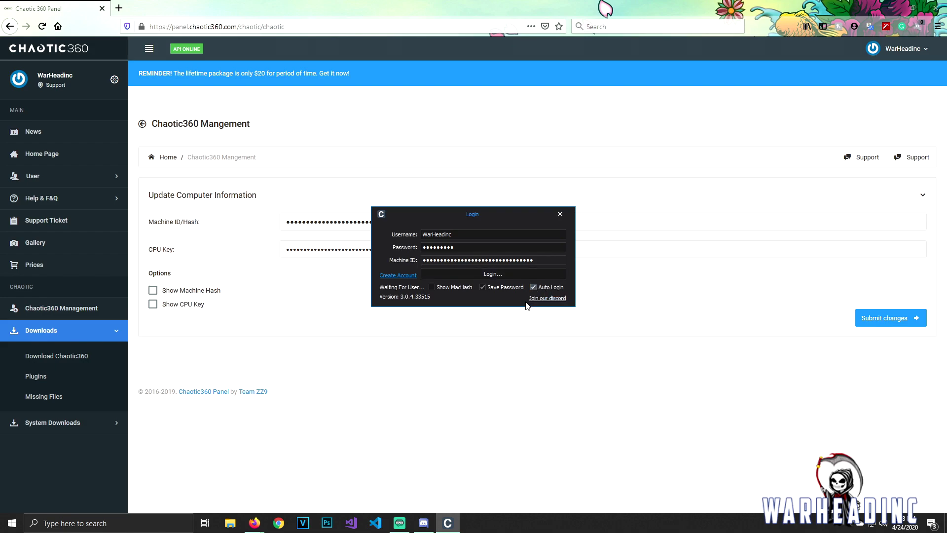
{"action": "left_click", "coordinate": [451, 277]}
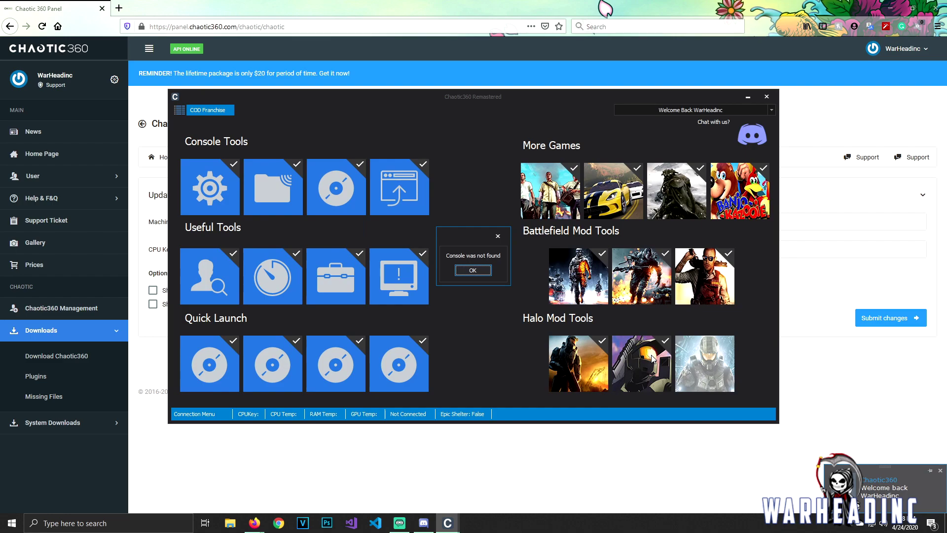
{"action": "left_click", "coordinate": [501, 348]}
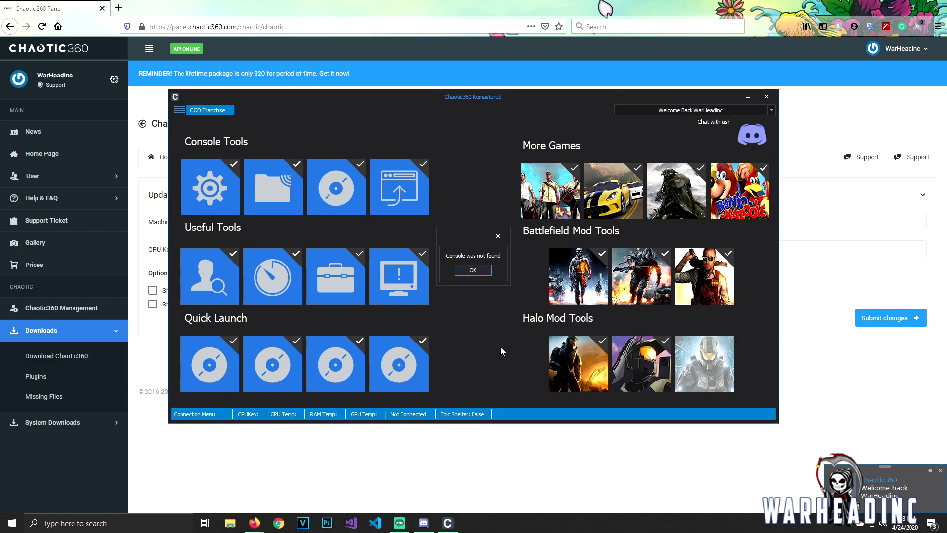
{"action": "left_click", "coordinate": [469, 271]}
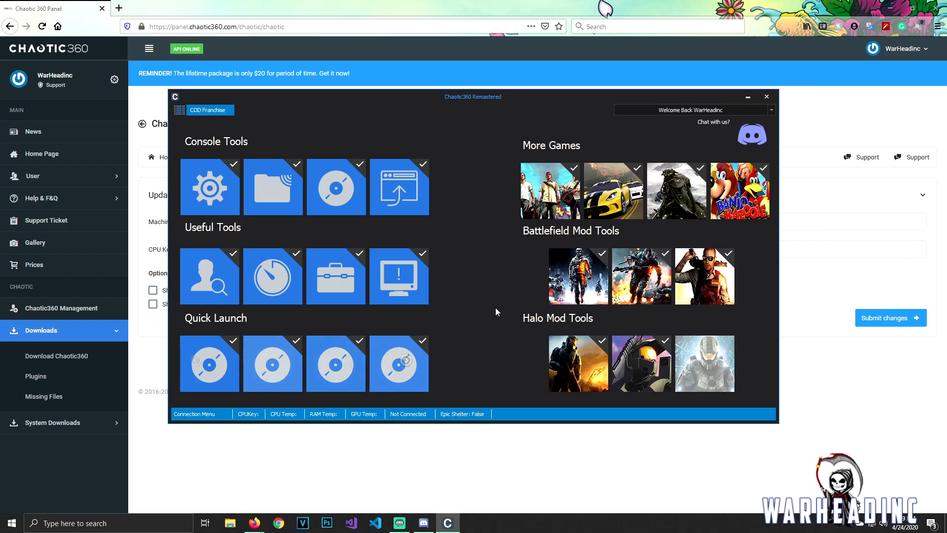
Review the Chaotic360 tool settings, close them and minimize the app.
{"action": "left_click", "coordinate": [771, 111]}
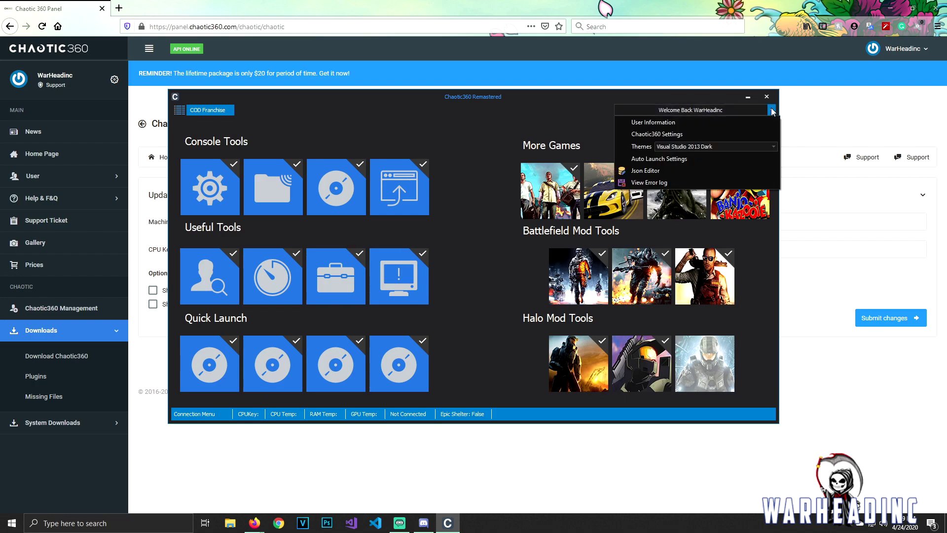
{"action": "left_click", "coordinate": [657, 135]}
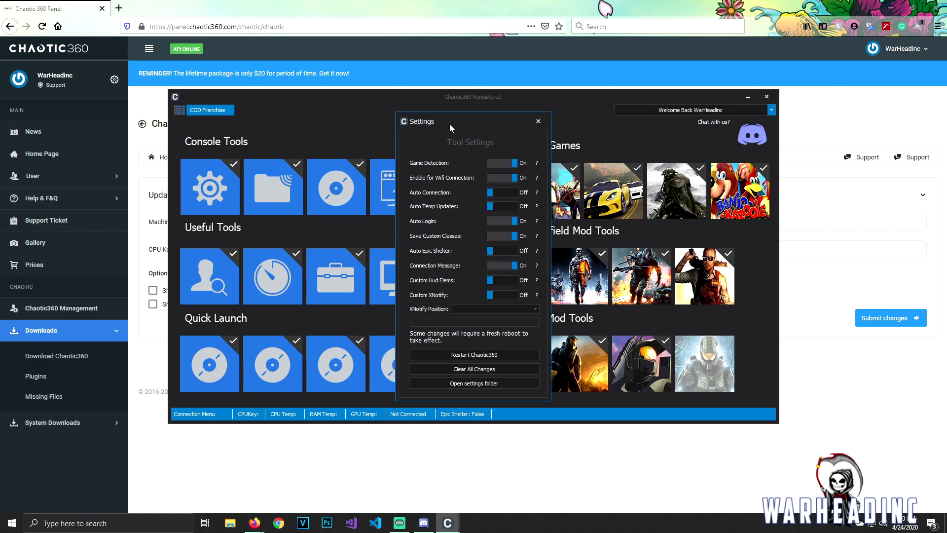
{"action": "left_click", "coordinate": [538, 121]}
{"action": "left_click", "coordinate": [748, 97]}
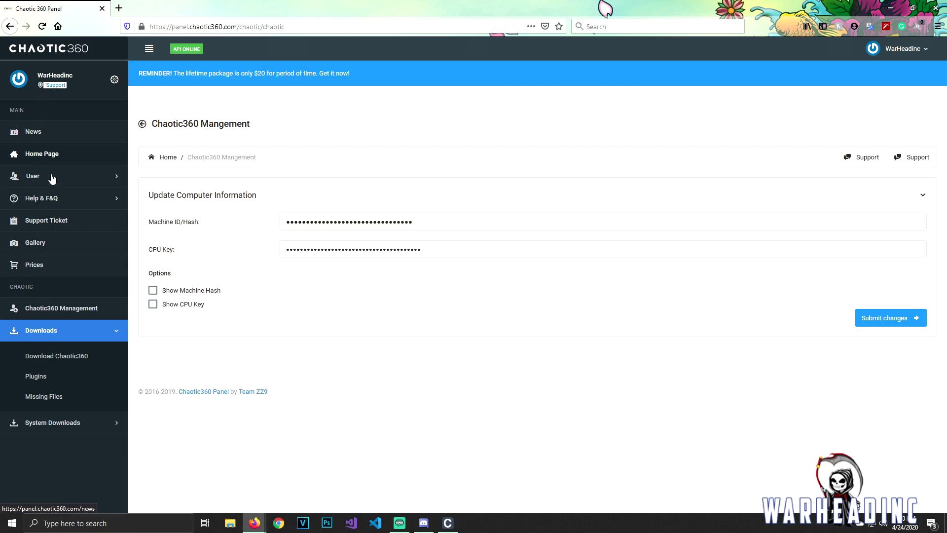
Open the panel's new support ticket form and examine its category choices without changing the selection.
{"action": "left_click", "coordinate": [46, 220]}
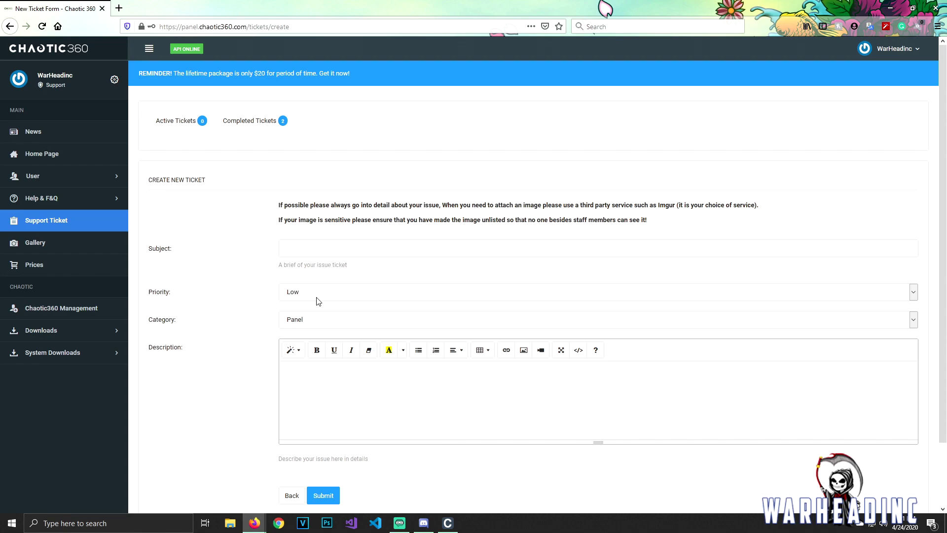
{"action": "left_click", "coordinate": [313, 322]}
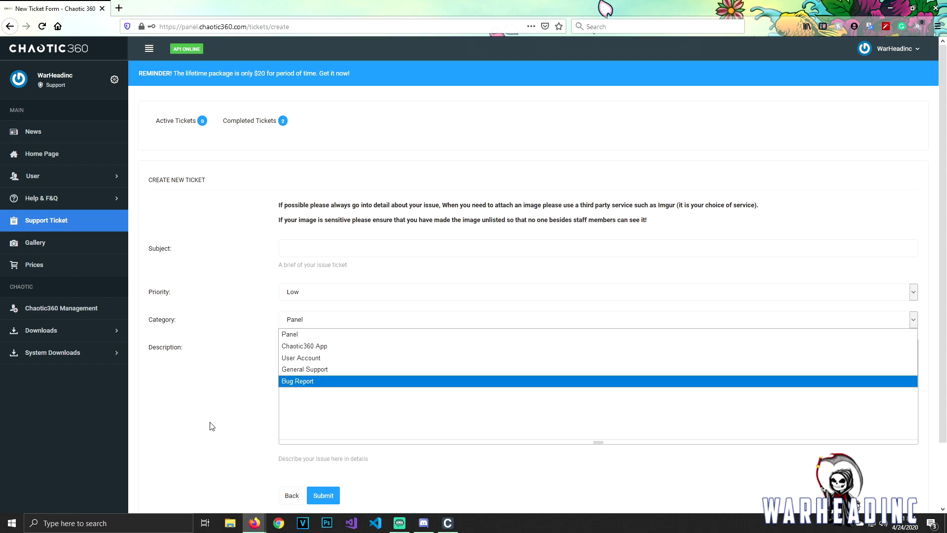
{"action": "left_click", "coordinate": [318, 302]}
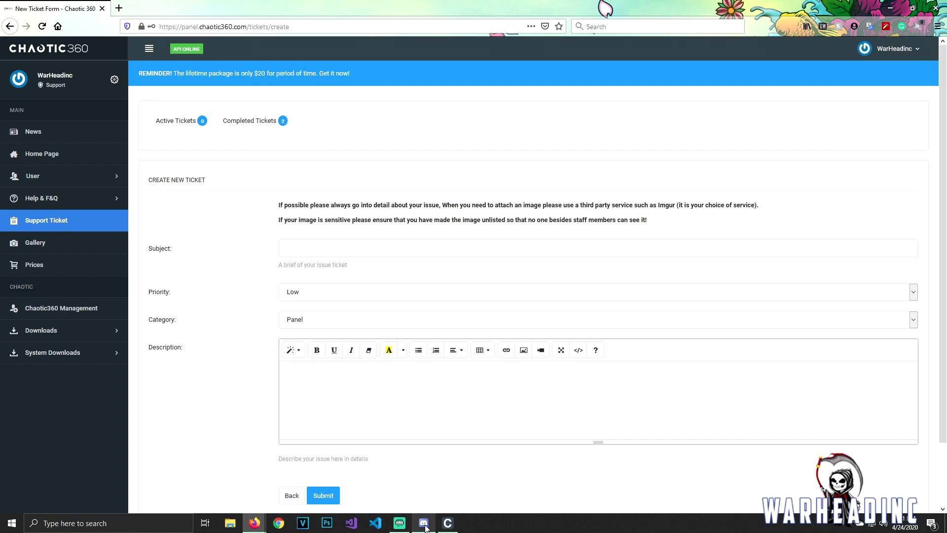
Switch to Discord to view the Chaotic360 server's channels, and return to the support ticket form.
{"action": "mouse_move", "coordinate": [425, 527]}
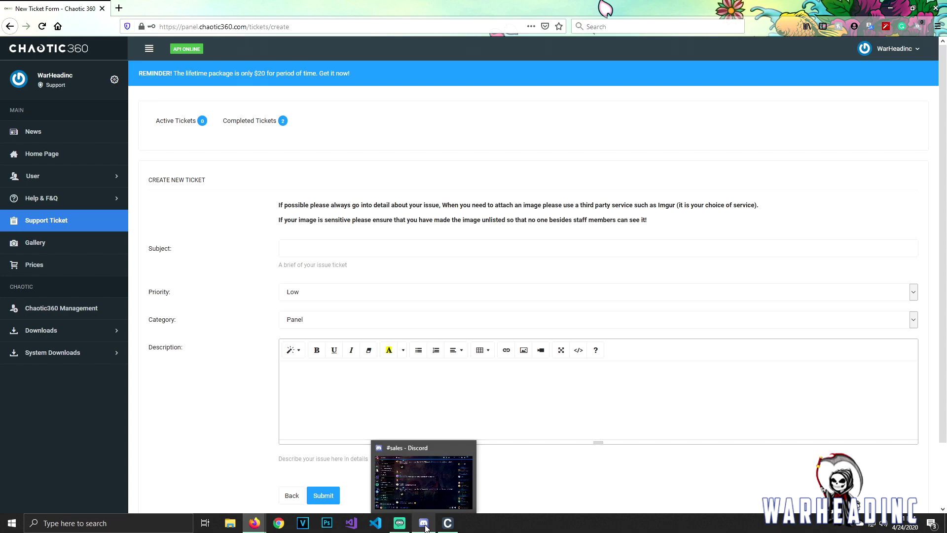
{"action": "left_click", "coordinate": [425, 527]}
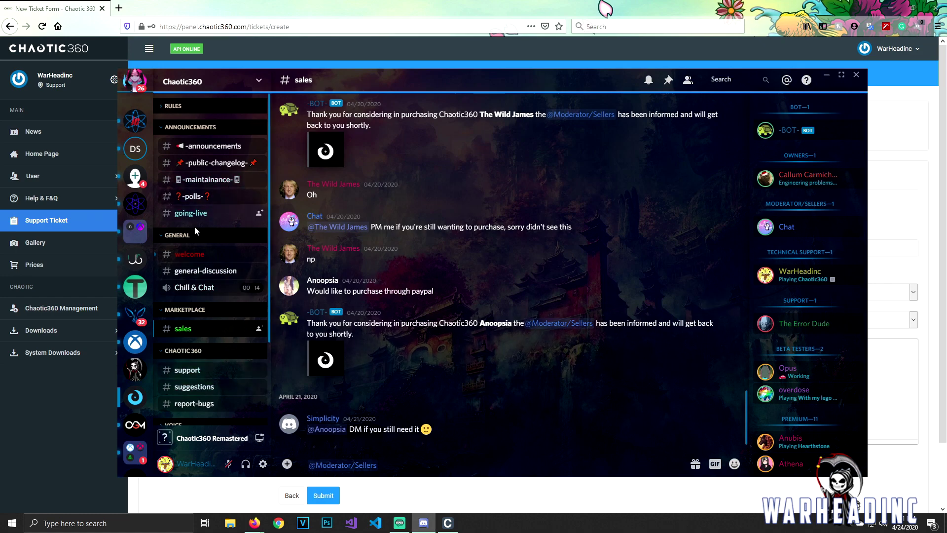
{"action": "left_click", "coordinate": [826, 74]}
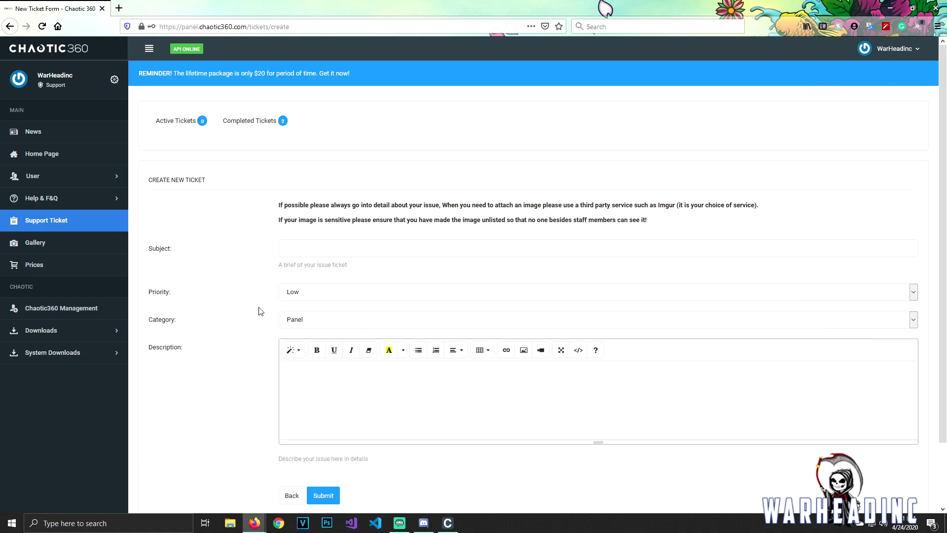